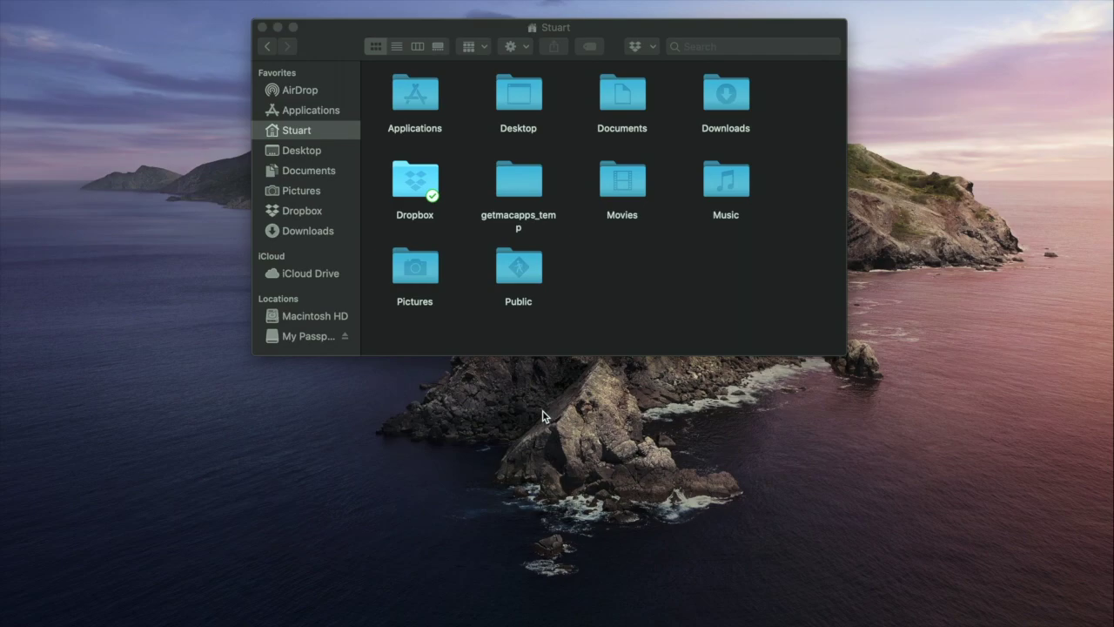
# Step: Open the information window for the Macintosh HD volume, check its available disk space, and close the window
pyautogui.click(590, 341)
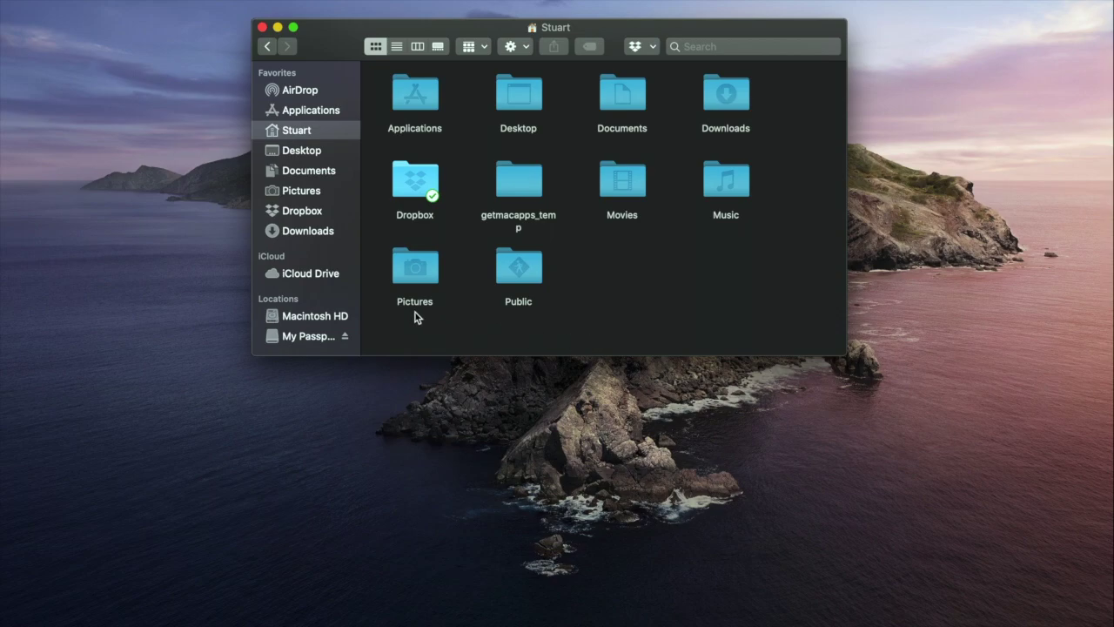
pyautogui.rightClick(332, 321)
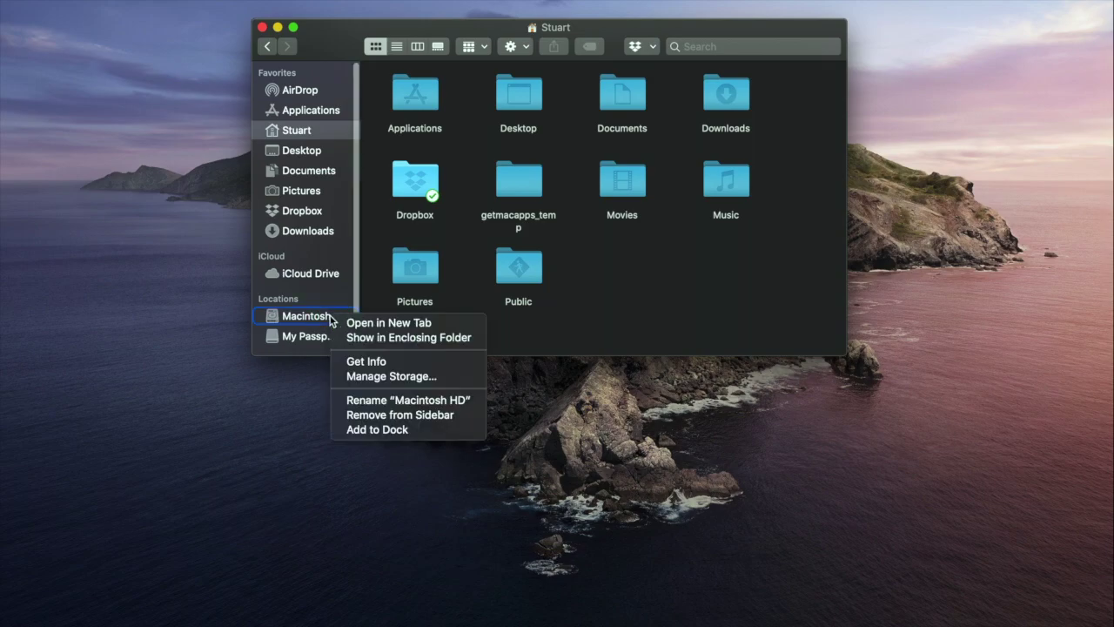
pyautogui.click(352, 364)
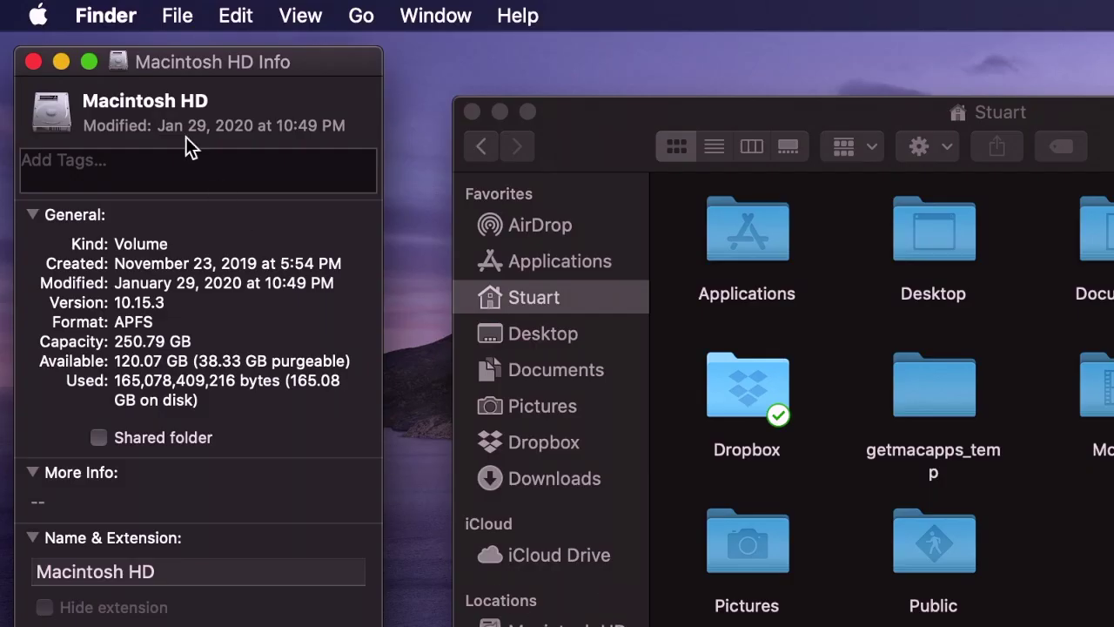
pyautogui.click(54, 14)
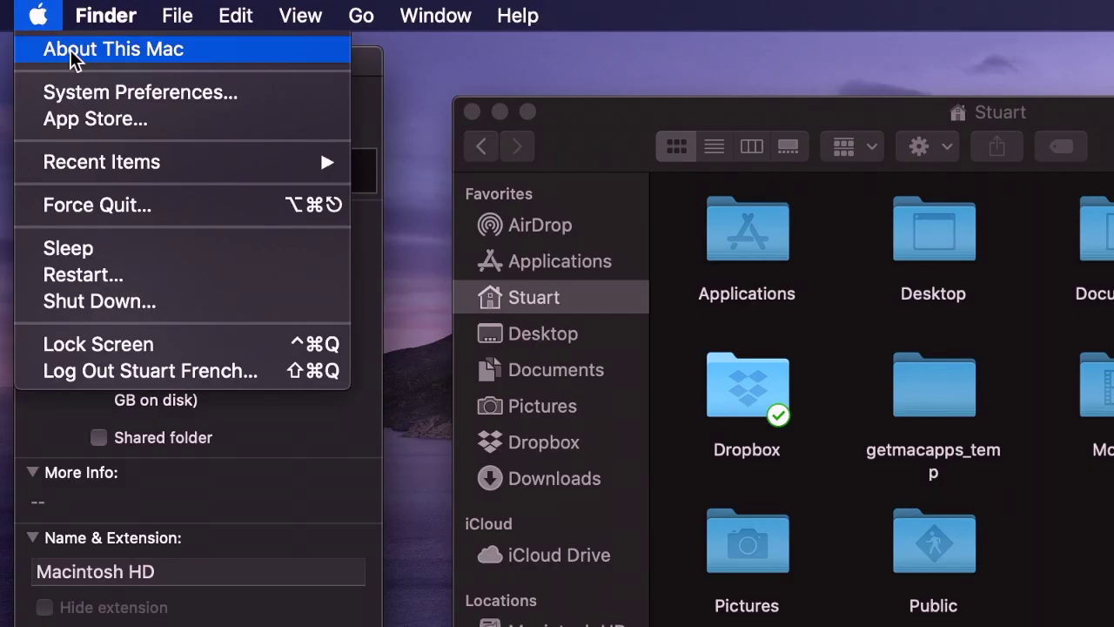
pyautogui.click(296, 431)
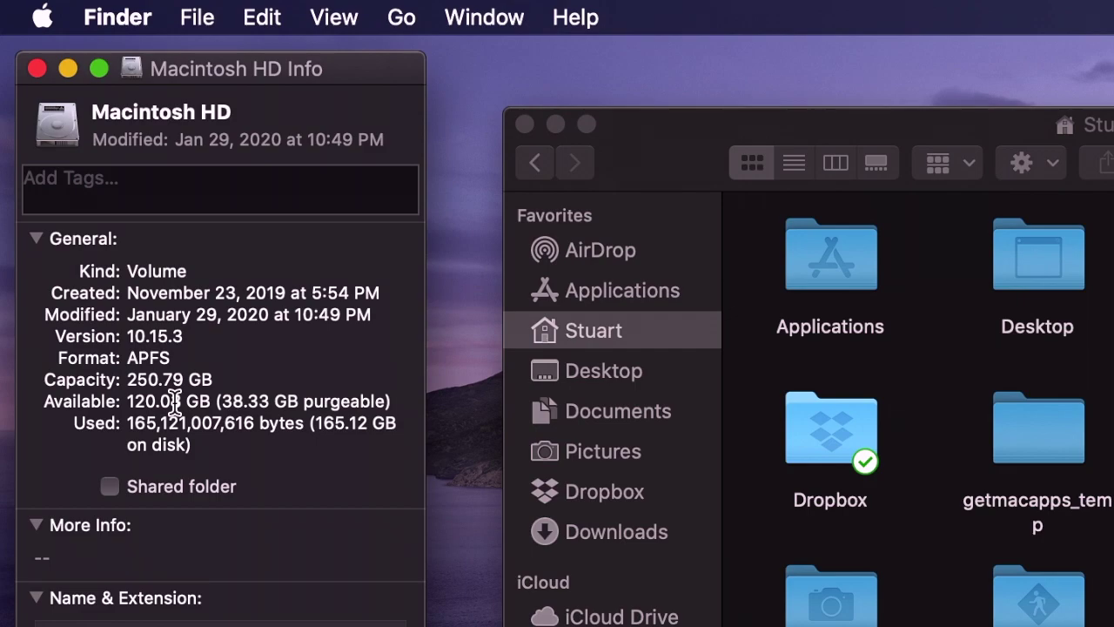
pyautogui.click(37, 69)
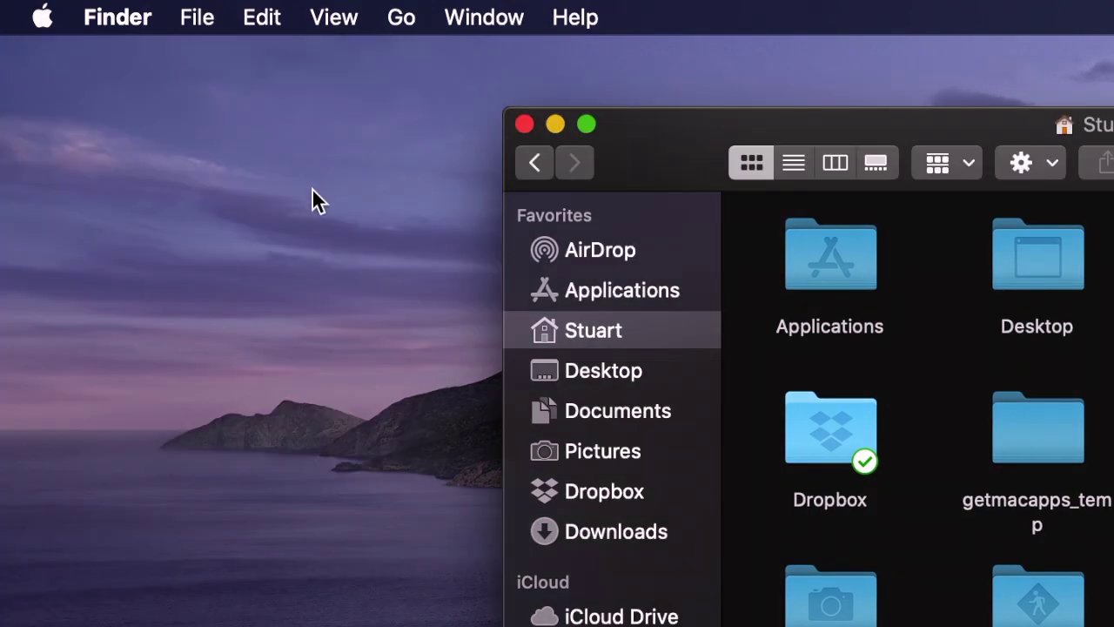
pyautogui.click(41, 17)
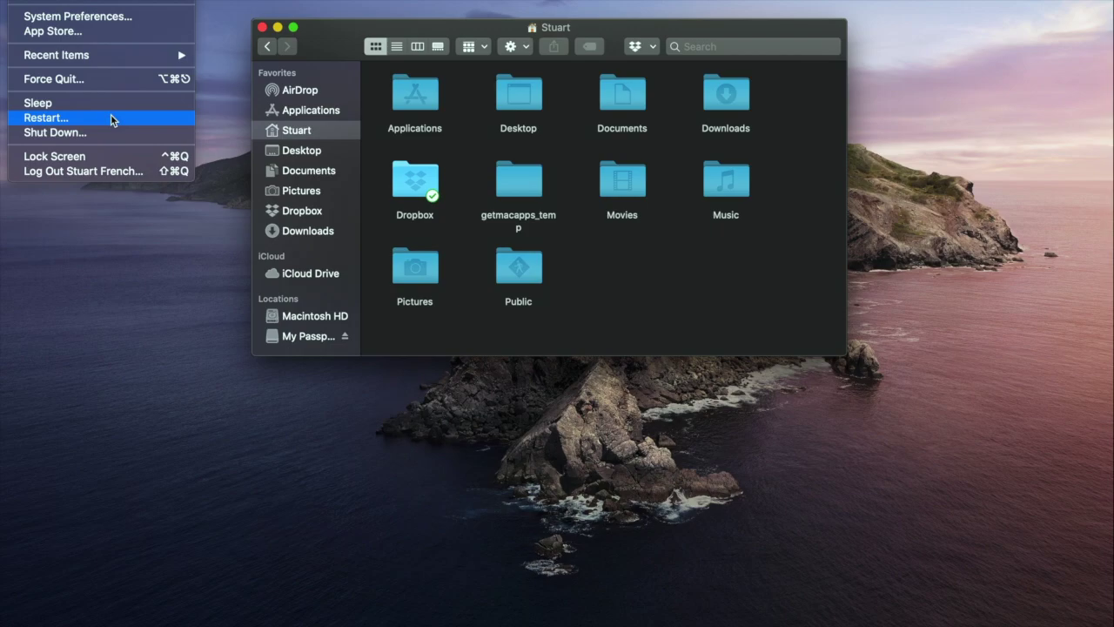
pyautogui.click(435, 453)
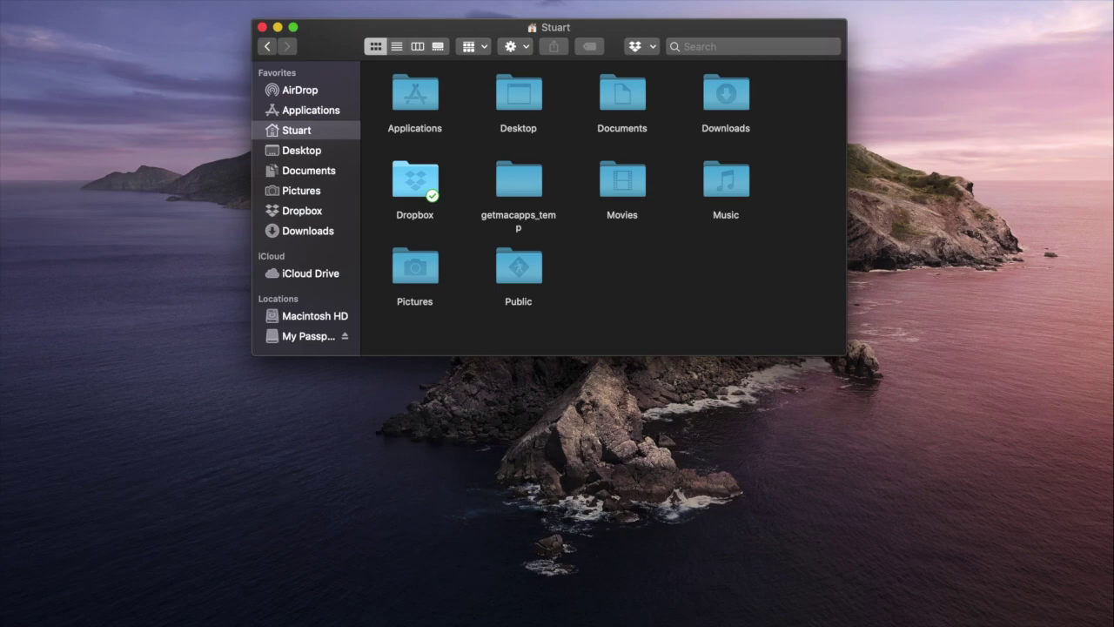
# Step: Switch to Firefox and look through the macOS updates offered on Apple's support Downloads page
pyautogui.click(620, 620)
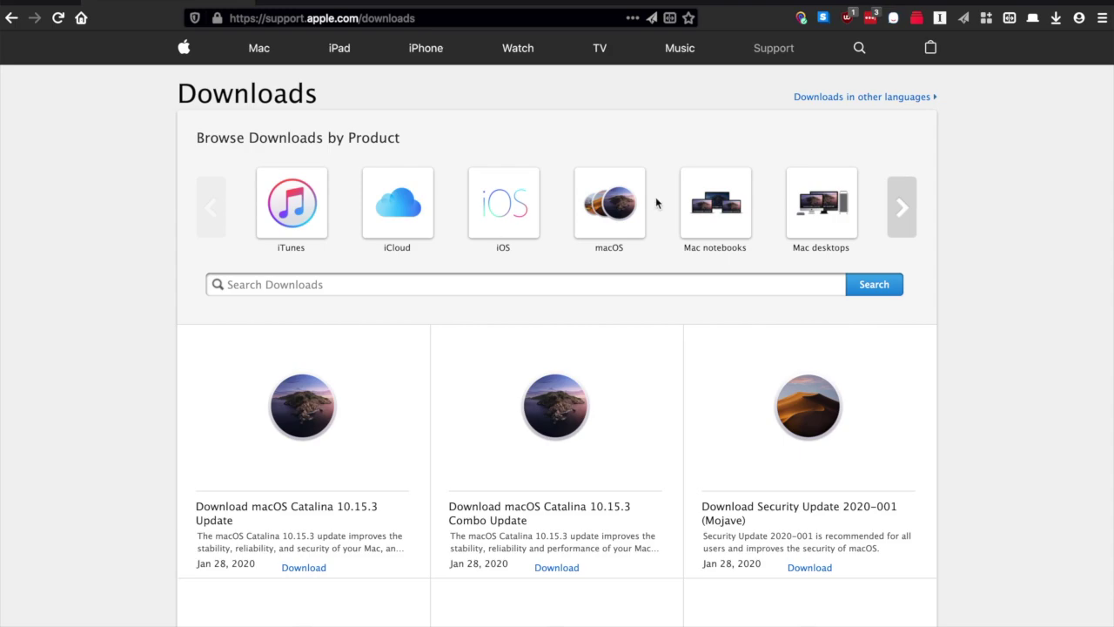
pyautogui.scroll(-3, 572, 291)
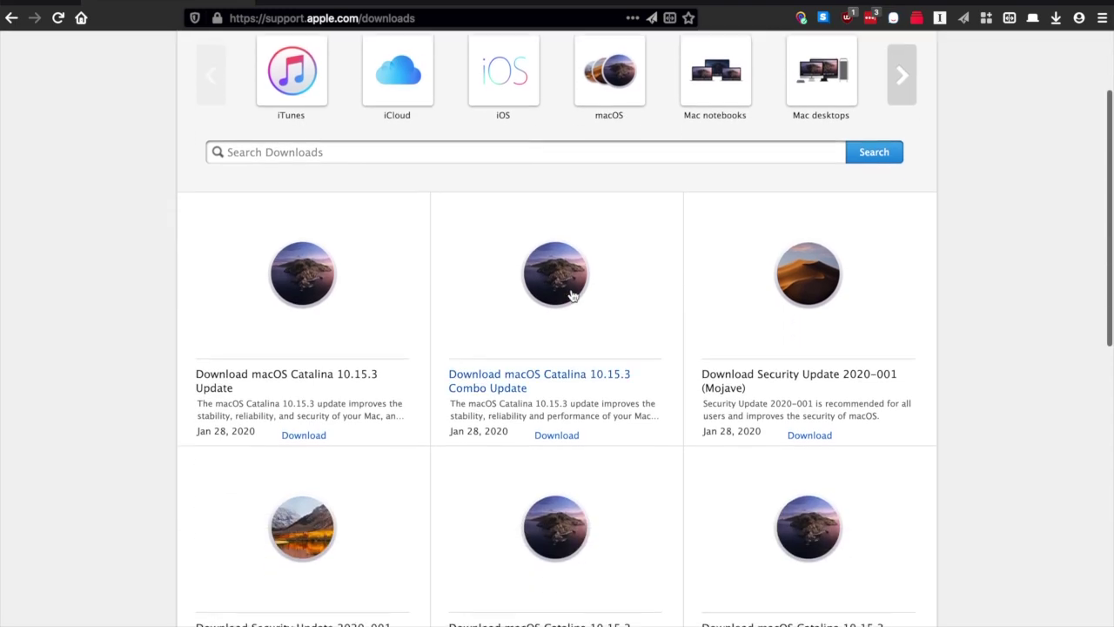
pyautogui.scroll(-2, 455, 327)
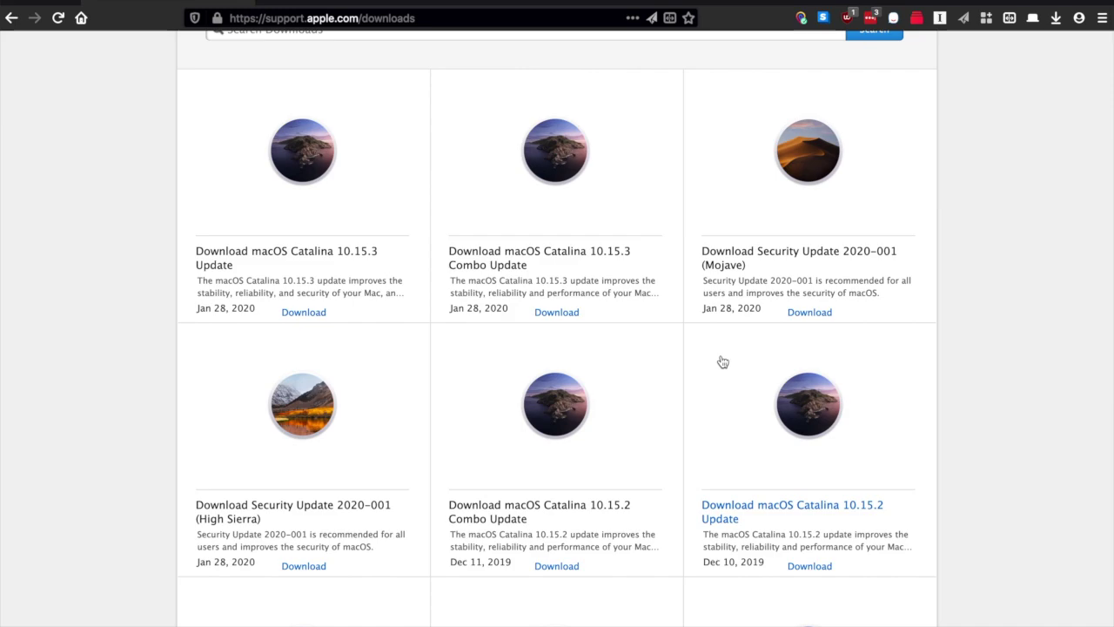
pyautogui.scroll(5, 705, 322)
# Step: Search the Apple downloads for "catalina", review the matching updates, and return to the main Downloads page
pyautogui.click(664, 282)
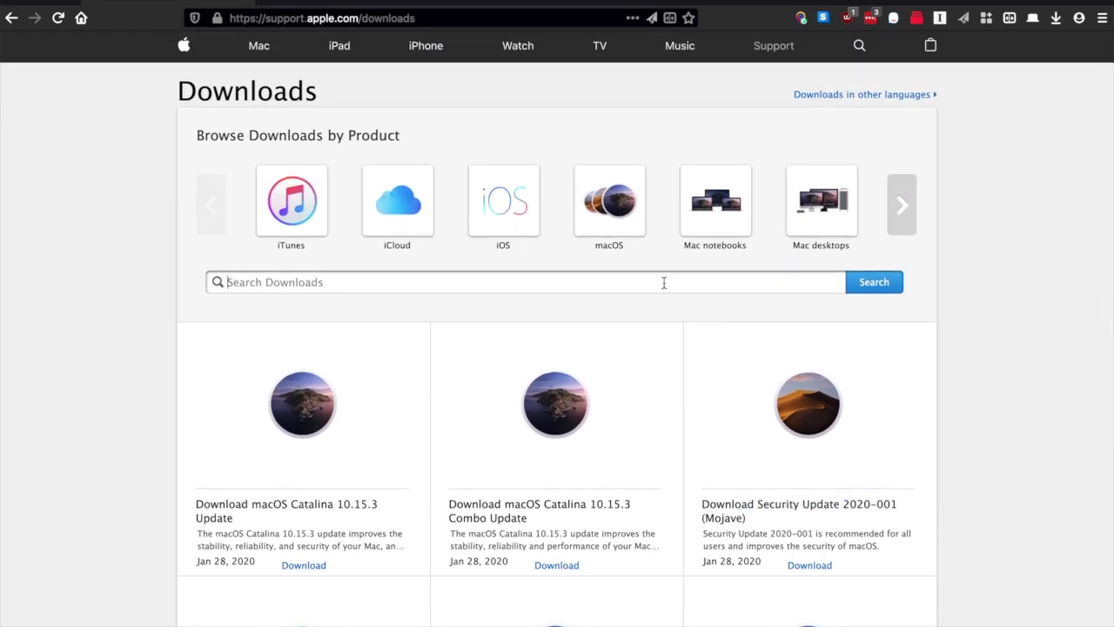
pyautogui.write('catl')
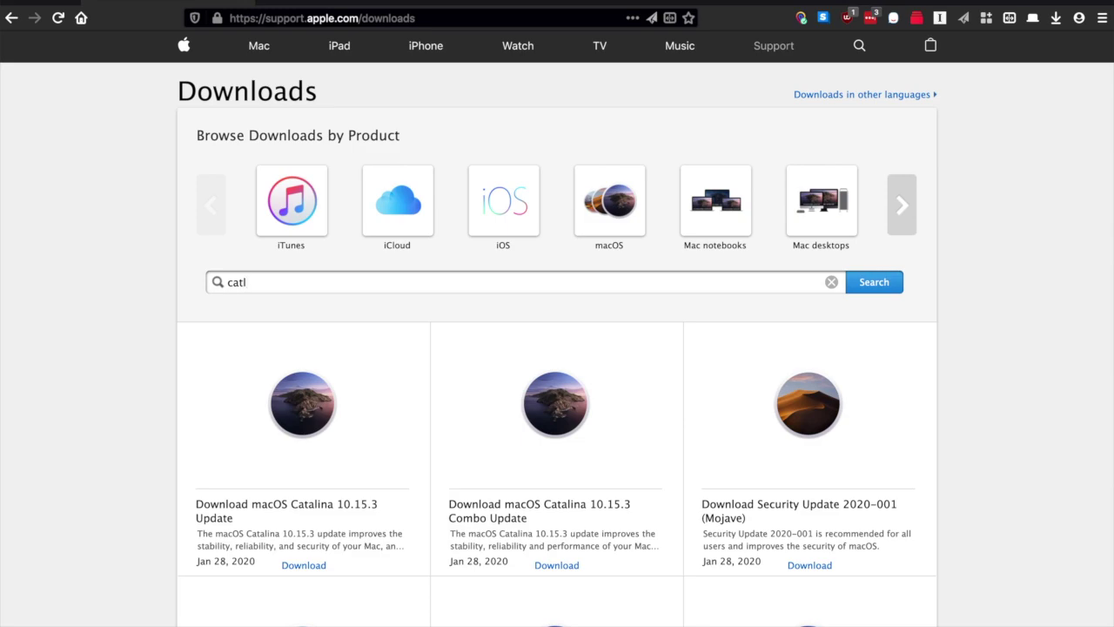
pyautogui.press('BackSpace')
pyautogui.write('alina')
pyautogui.press('Return')
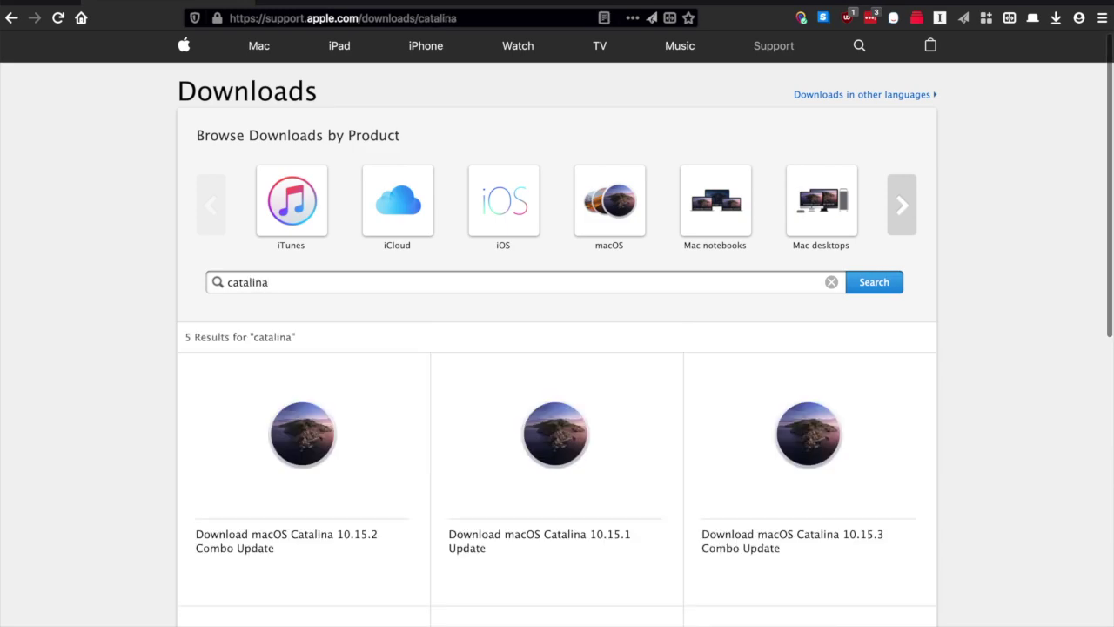
pyautogui.scroll(-5, 688, 273)
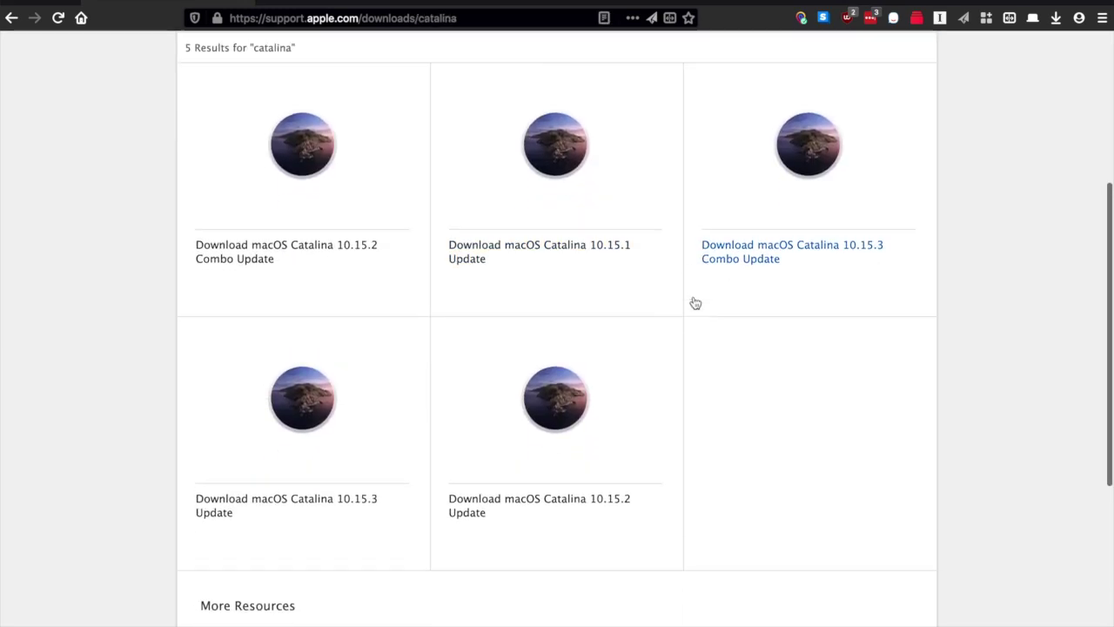
pyautogui.scroll(5, 500, 278)
pyautogui.press('super+Left')
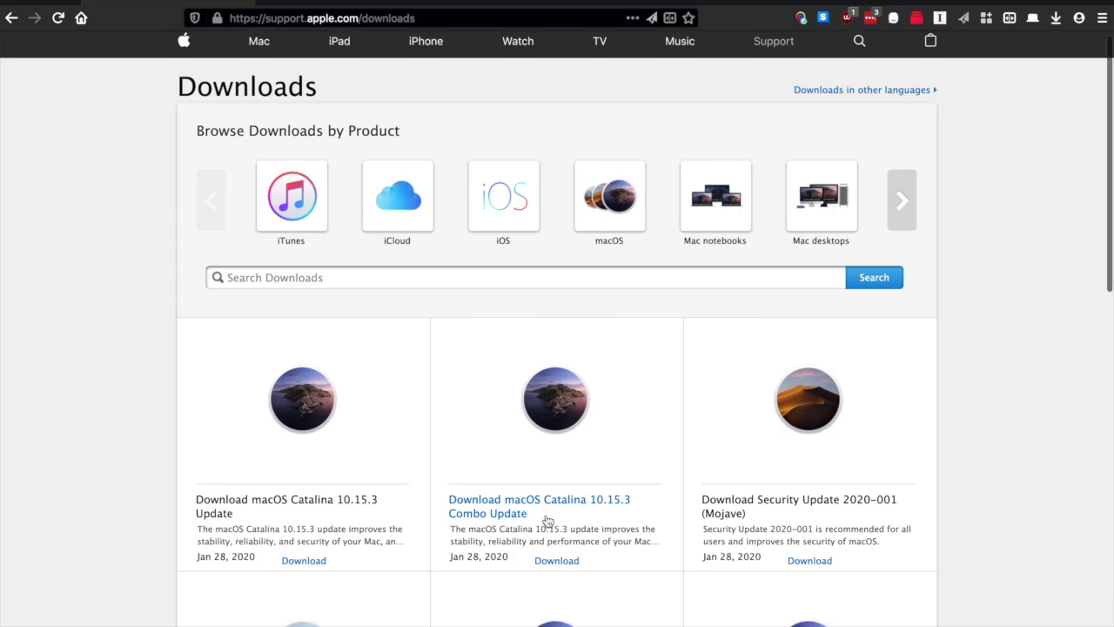
# Step: Download the macOS Catalina 10.15.3 Combo Update and save macOSUpdCombo10.15.3.dmg to the Downloads folder
pyautogui.scroll(-1, 547, 520)
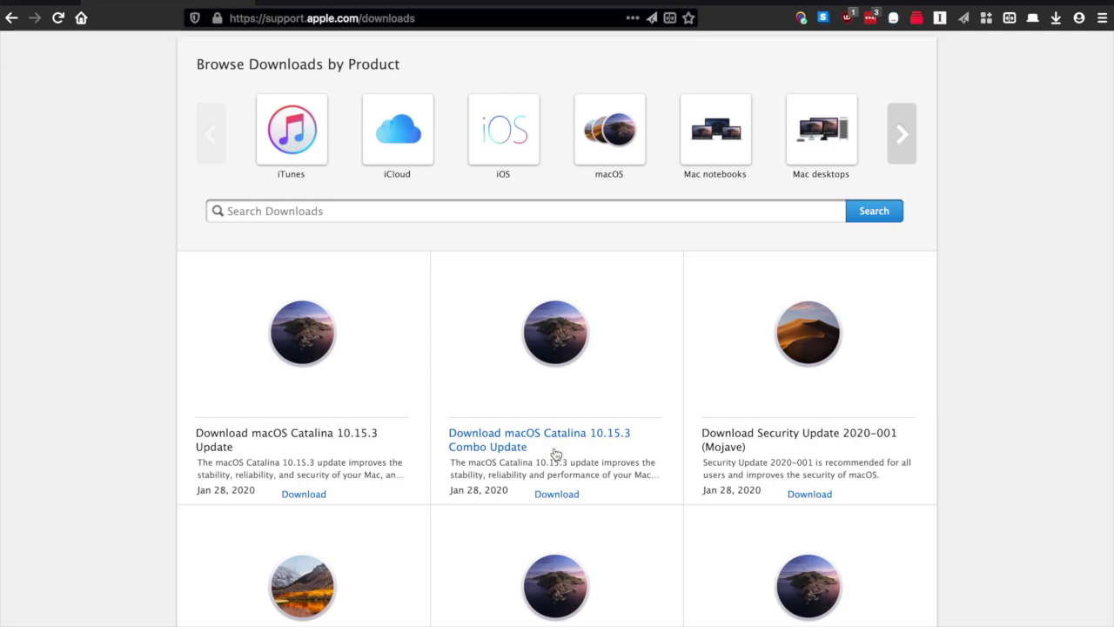
pyautogui.scroll(-2, 841, 440)
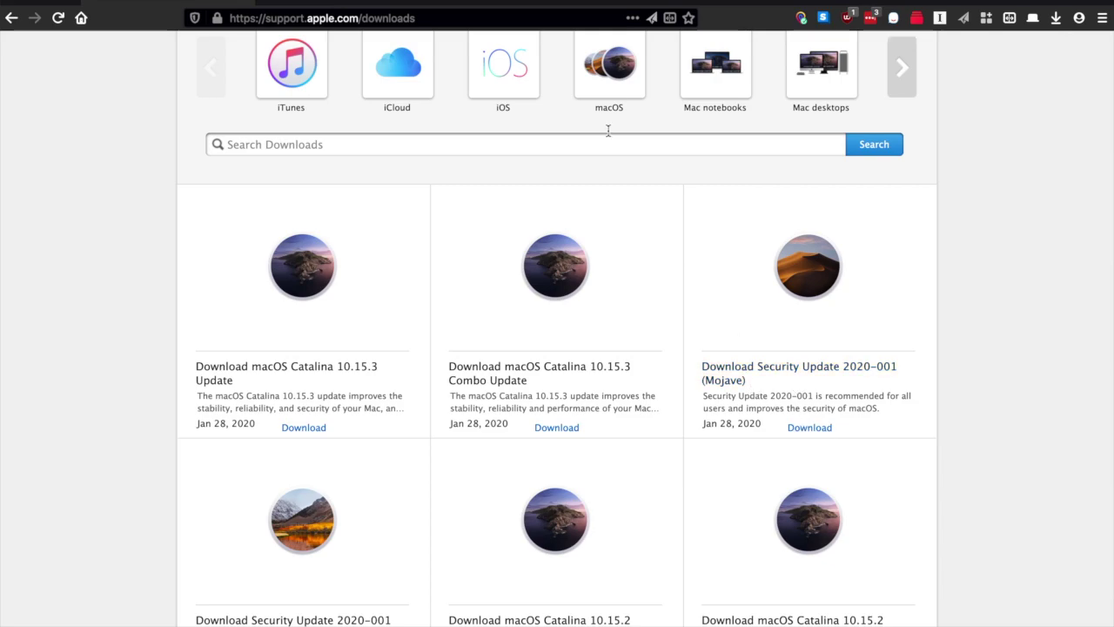
pyautogui.scroll(2, 544, 340)
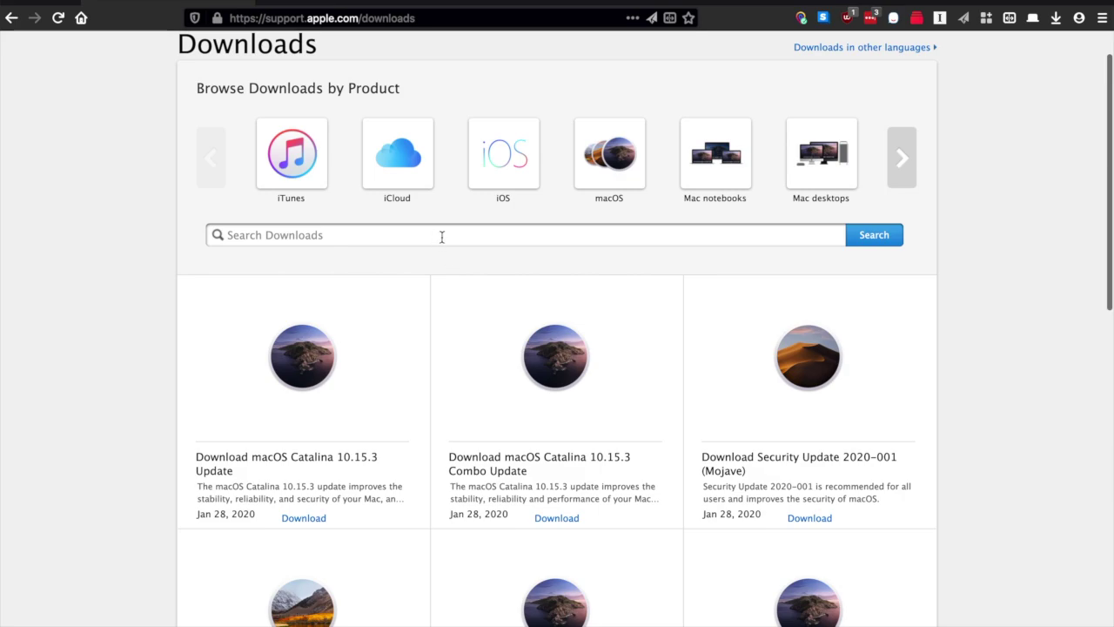
pyautogui.scroll(1, 442, 237)
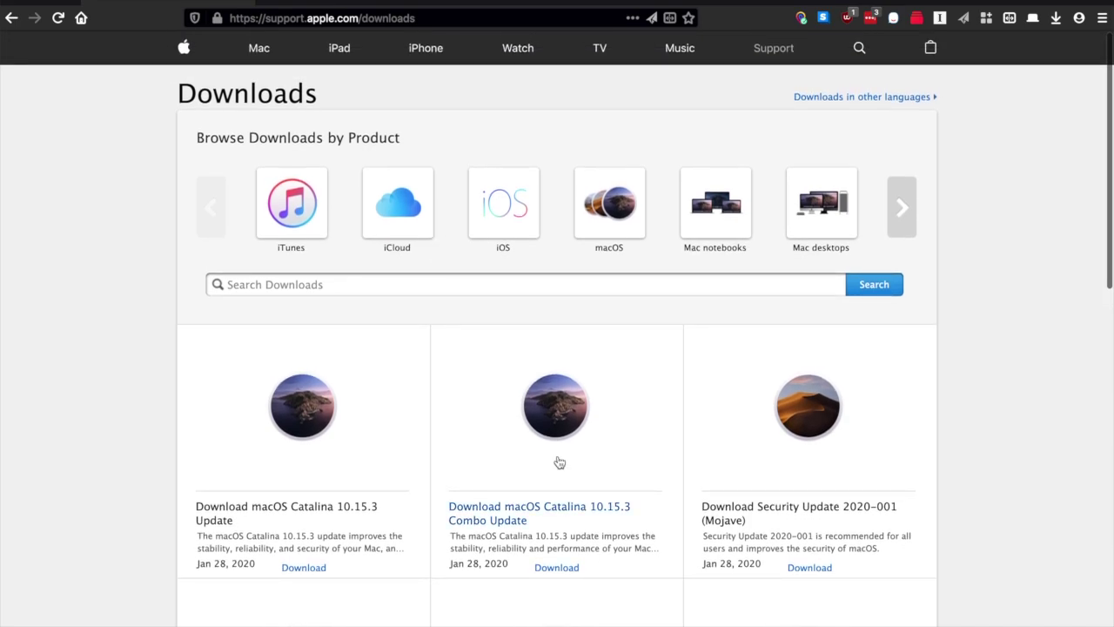
pyautogui.click(559, 460)
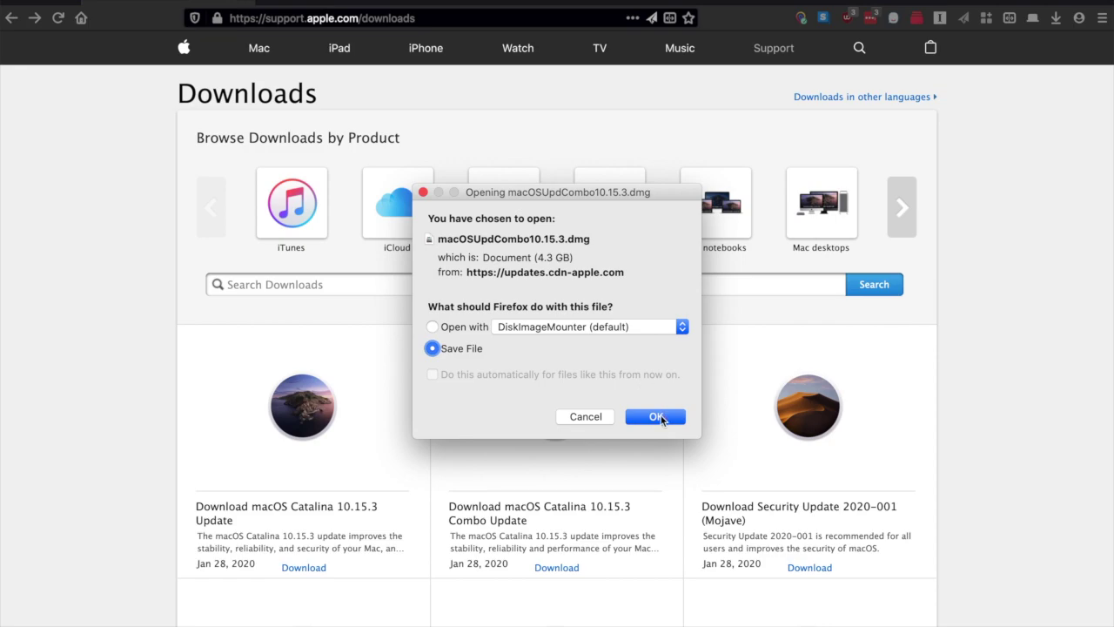
pyautogui.click(659, 418)
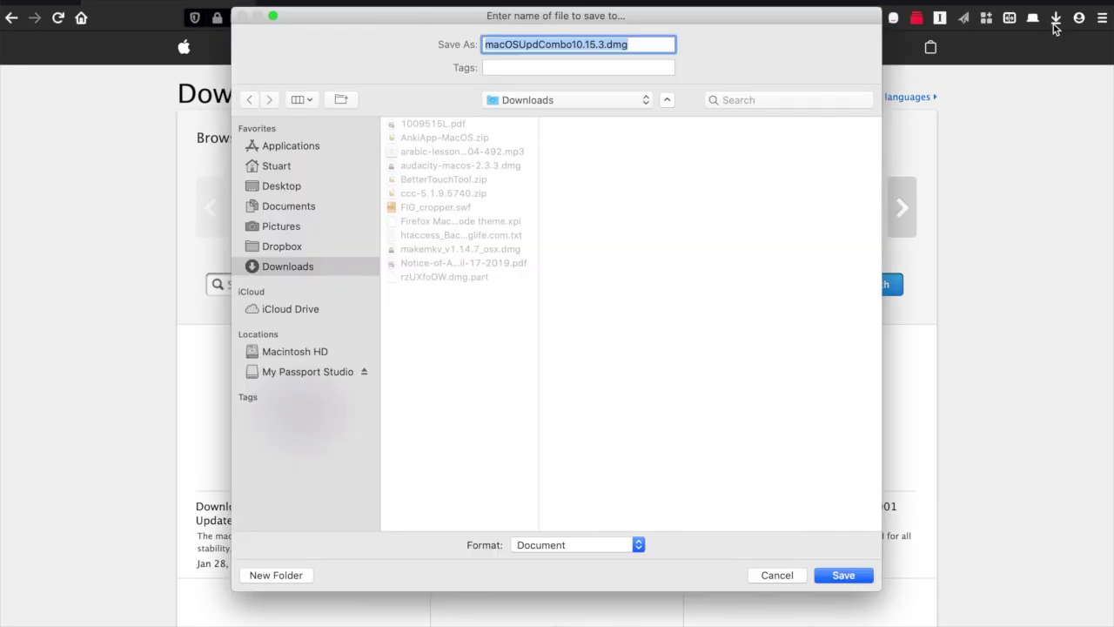
pyautogui.press('Return')
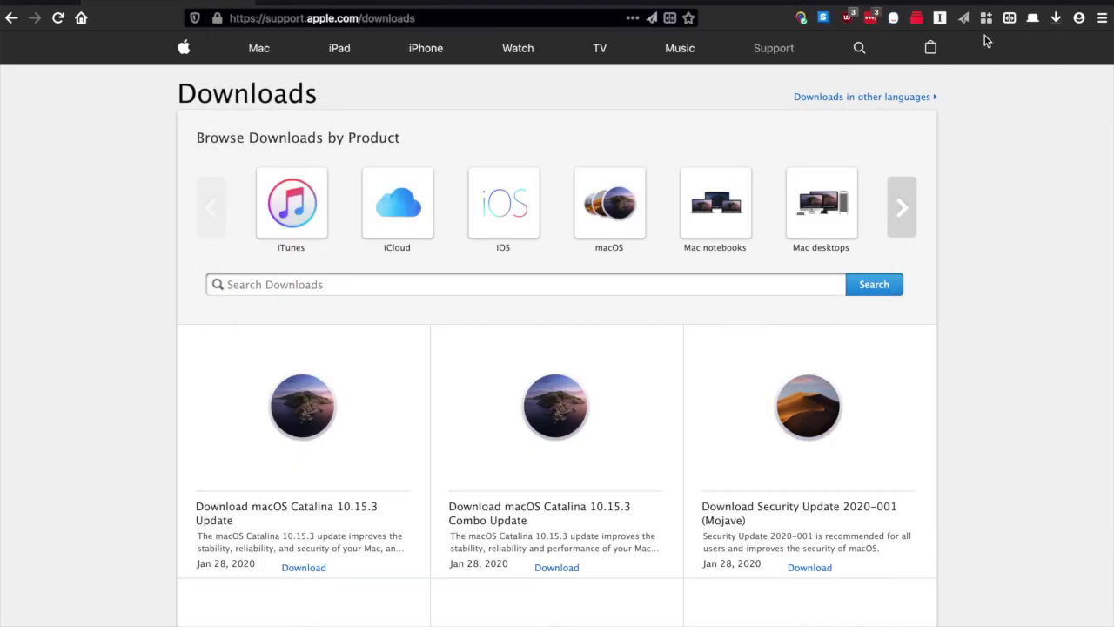
# Step: Open the downloaded macOSUpdCombo10.15.3.dmg, launch its installer package, and proceed past the Introduction and Read Me pages
pyautogui.click(1056, 17)
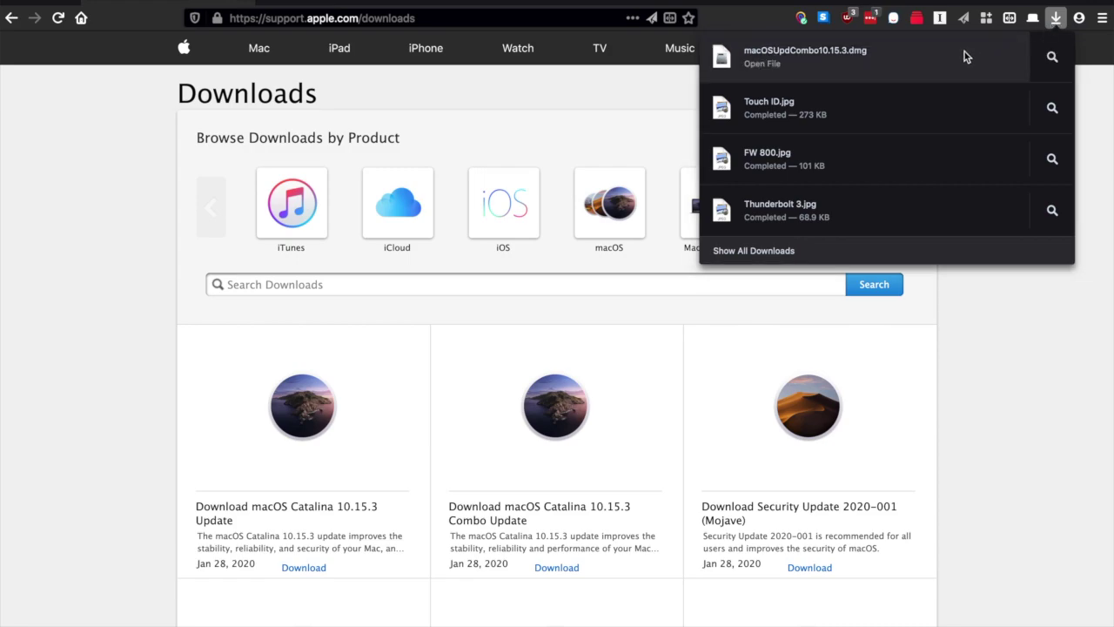
pyautogui.click(964, 54)
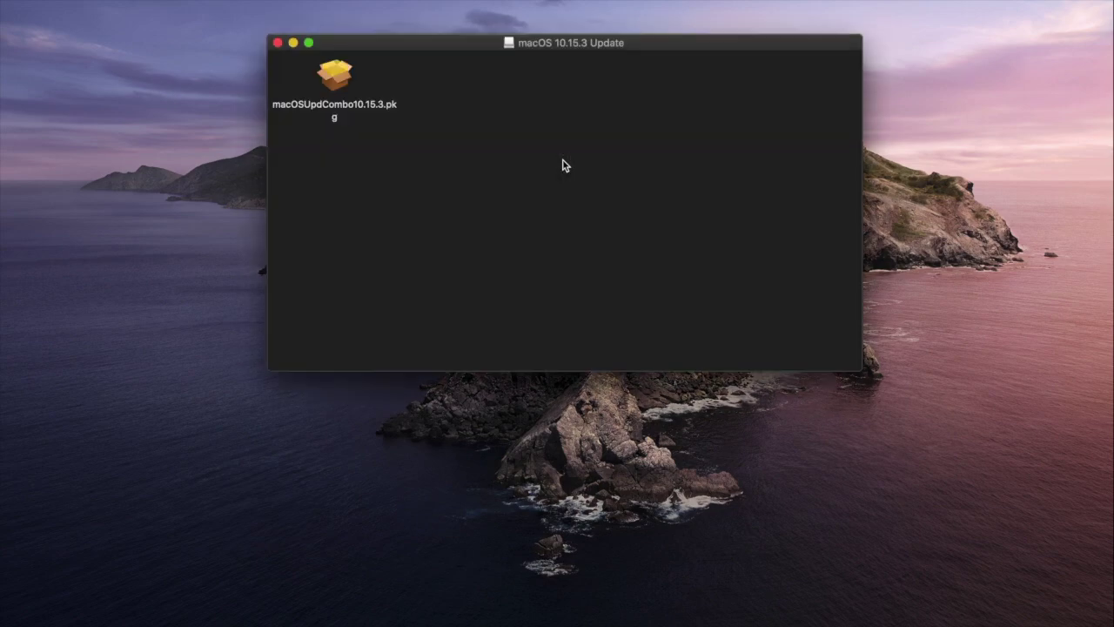
pyautogui.doubleClick(344, 82)
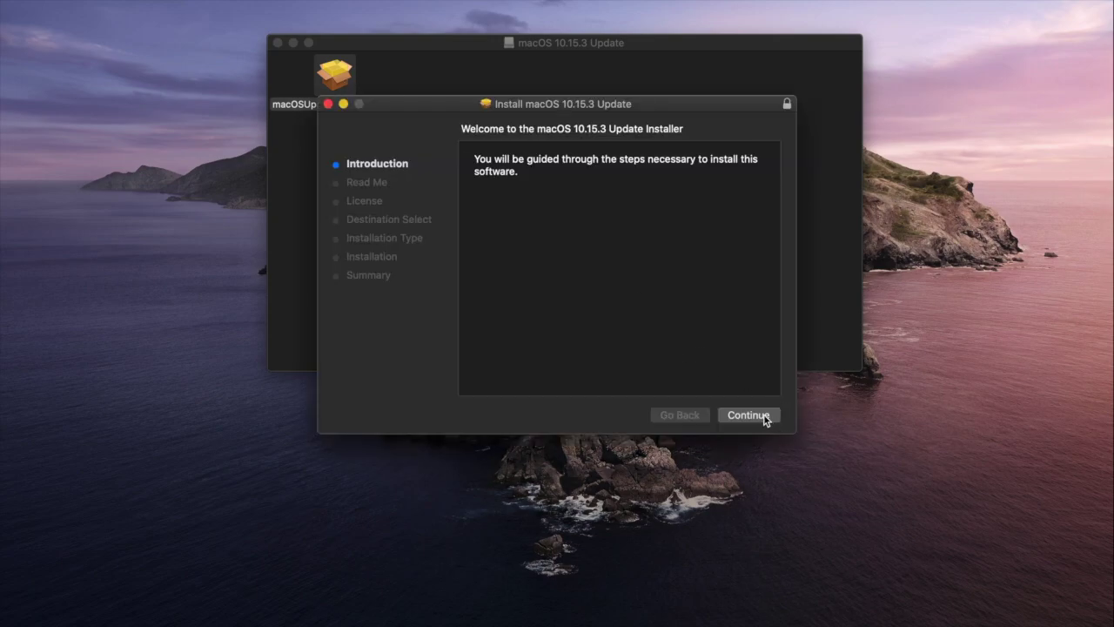
pyautogui.click(749, 416)
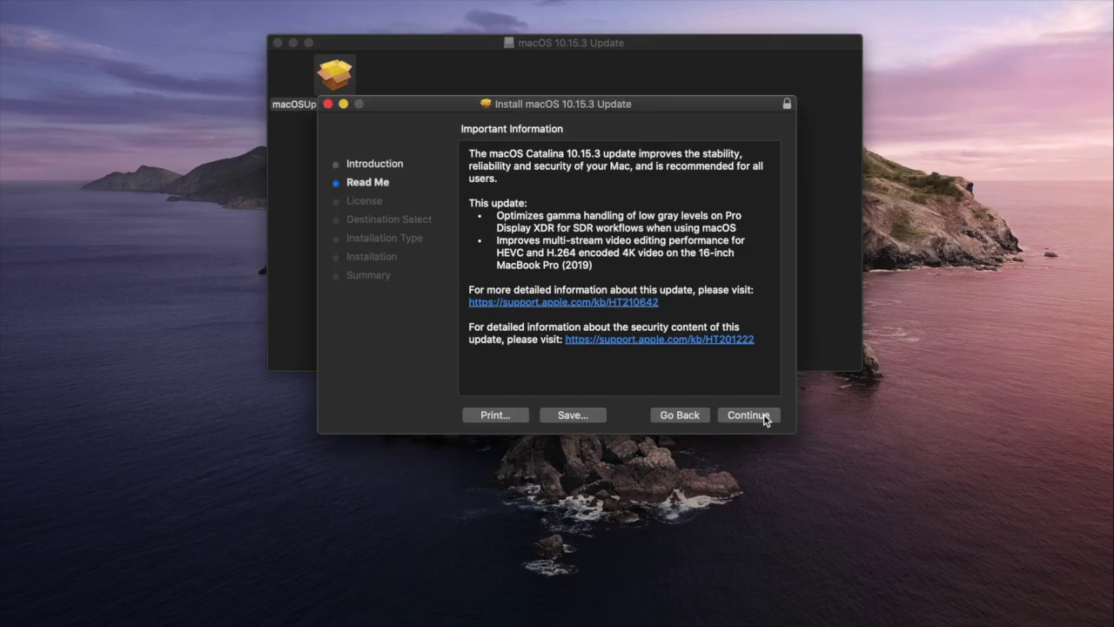
pyautogui.click(749, 415)
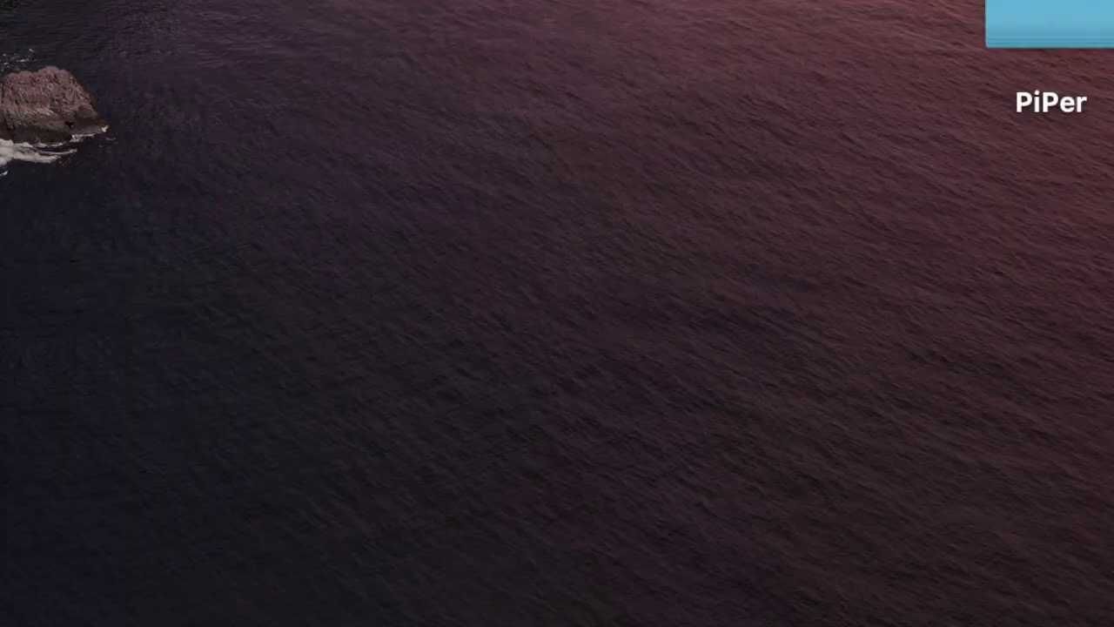
# Step: Launch Disk Utility from the Utilities folder within Applications
pyautogui.click(778, 604)
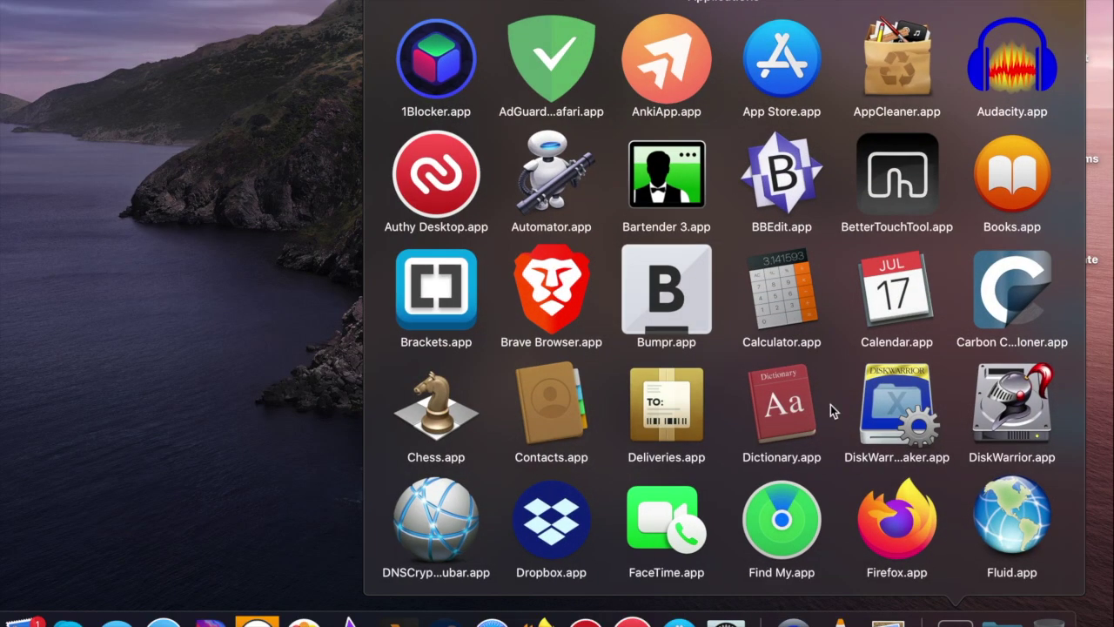
pyautogui.scroll(-15, 830, 405)
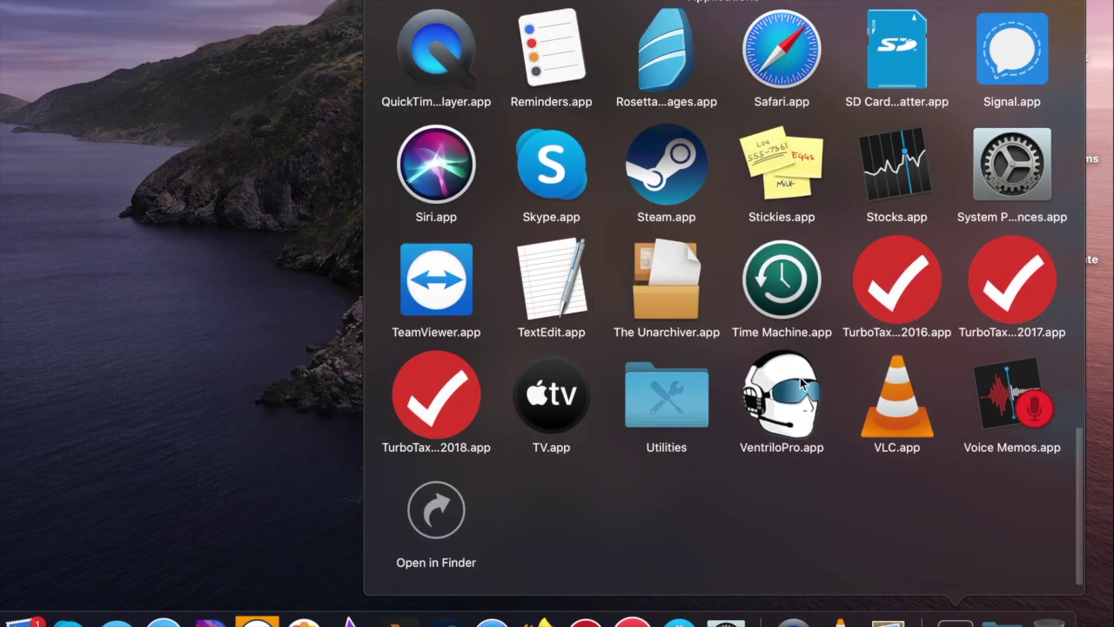
pyautogui.click(684, 406)
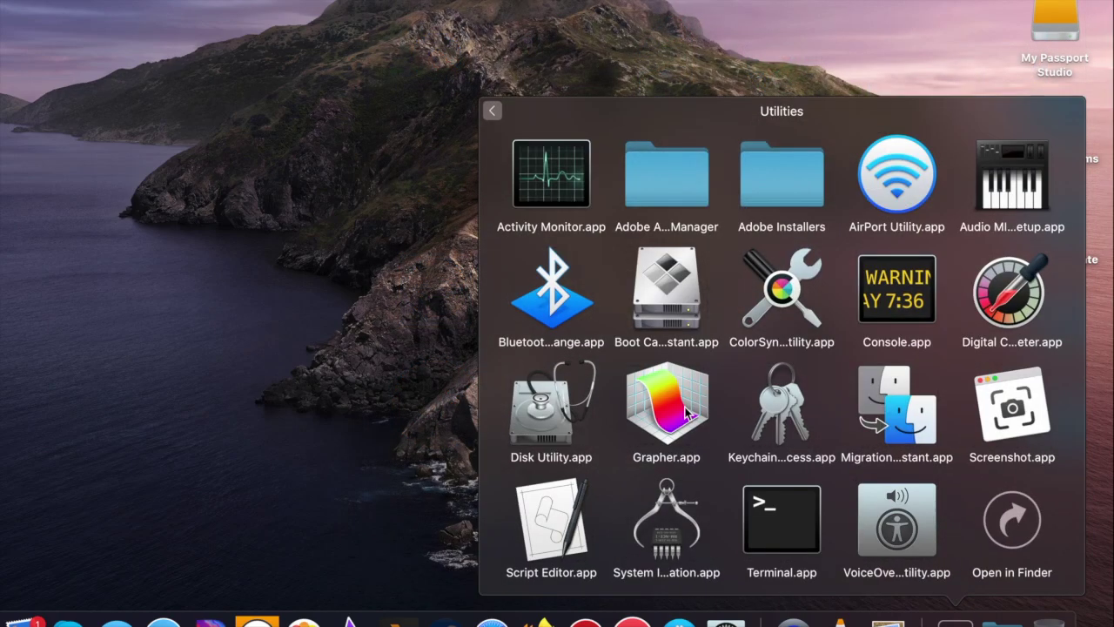
pyautogui.click(553, 413)
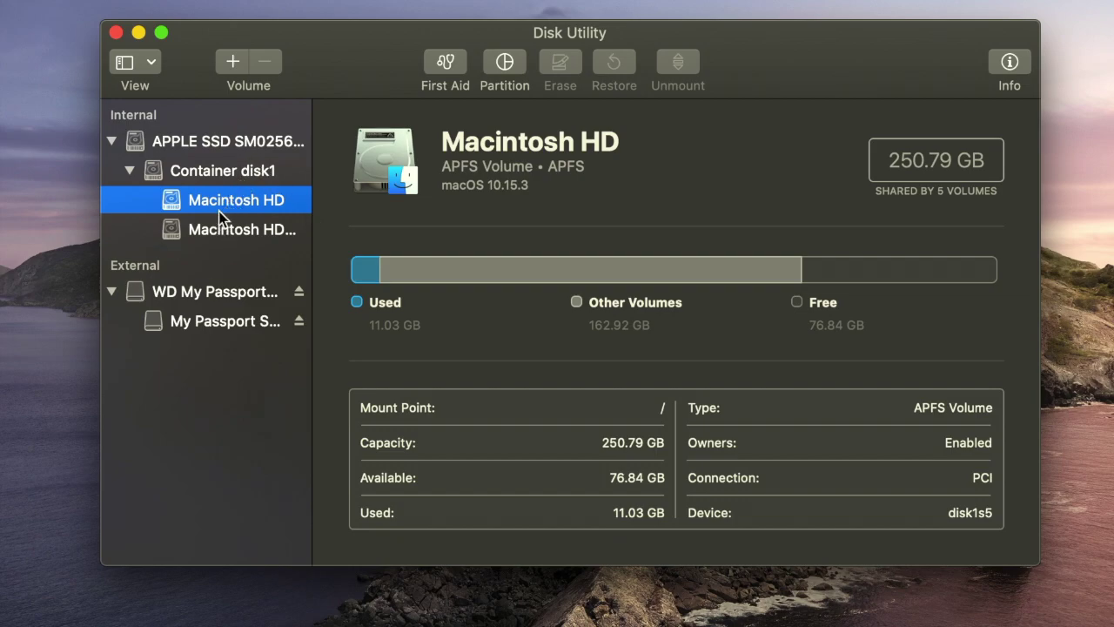
# Step: Run First Aid on the internal APPLE SSD SM0256G Media disk
pyautogui.click(231, 143)
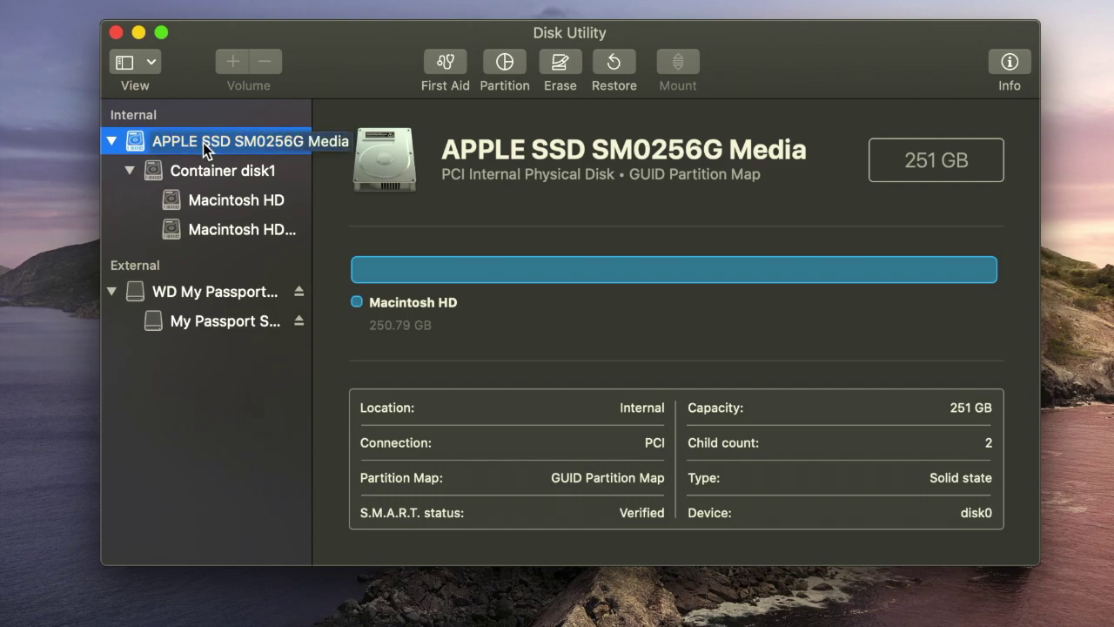
pyautogui.click(446, 70)
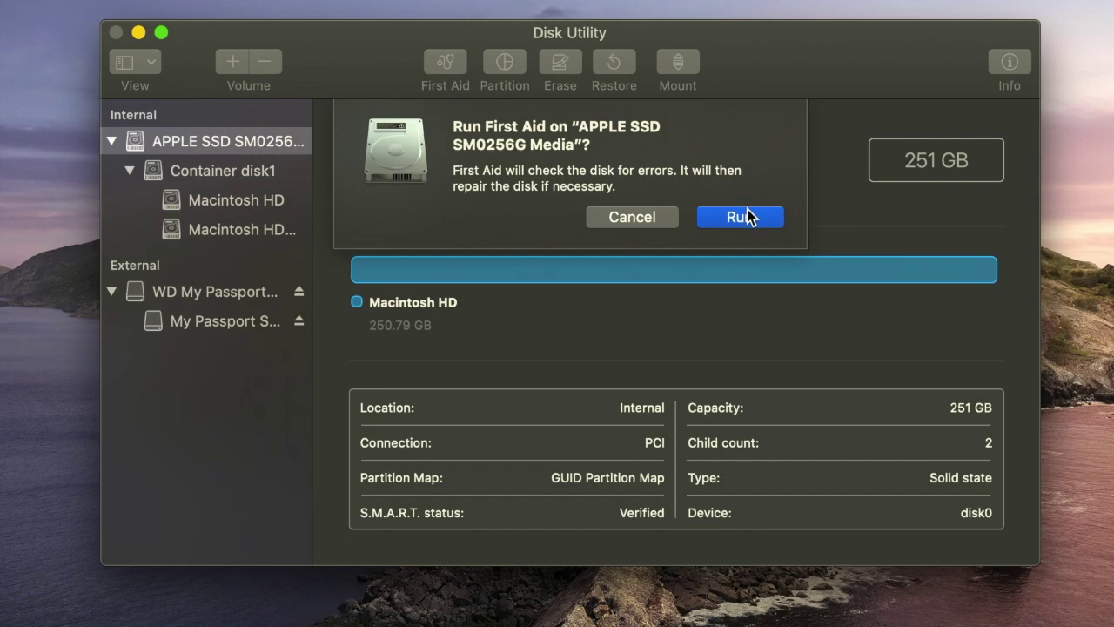
pyautogui.click(742, 216)
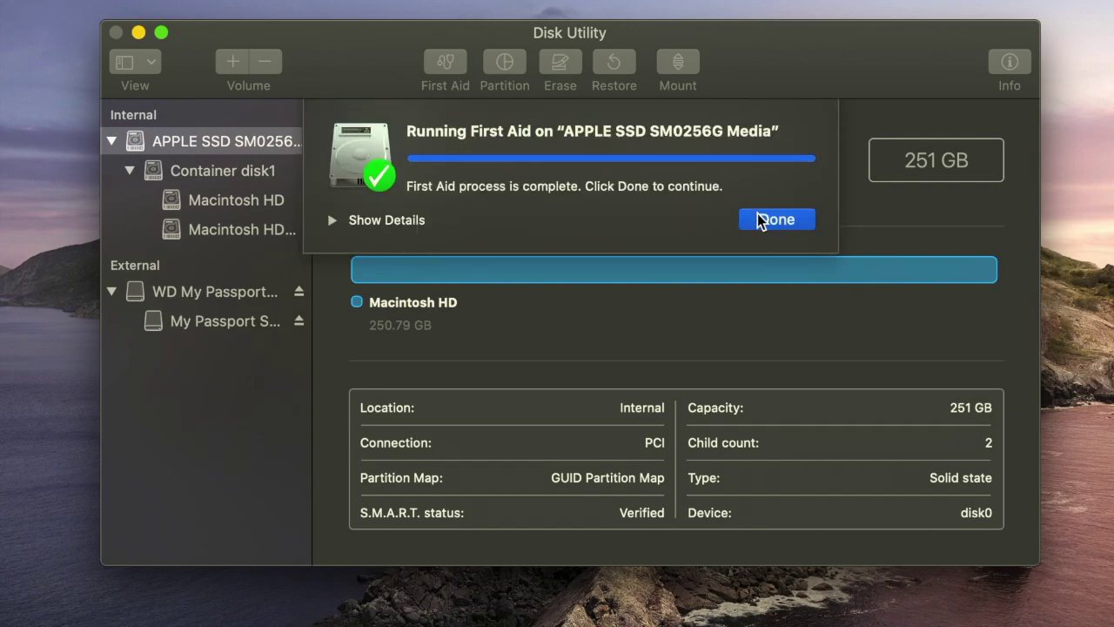
# Step: Show the details of the completed First Aid check on the APPLE SSD SM0256G Media disk and dismiss the report
pyautogui.click(330, 222)
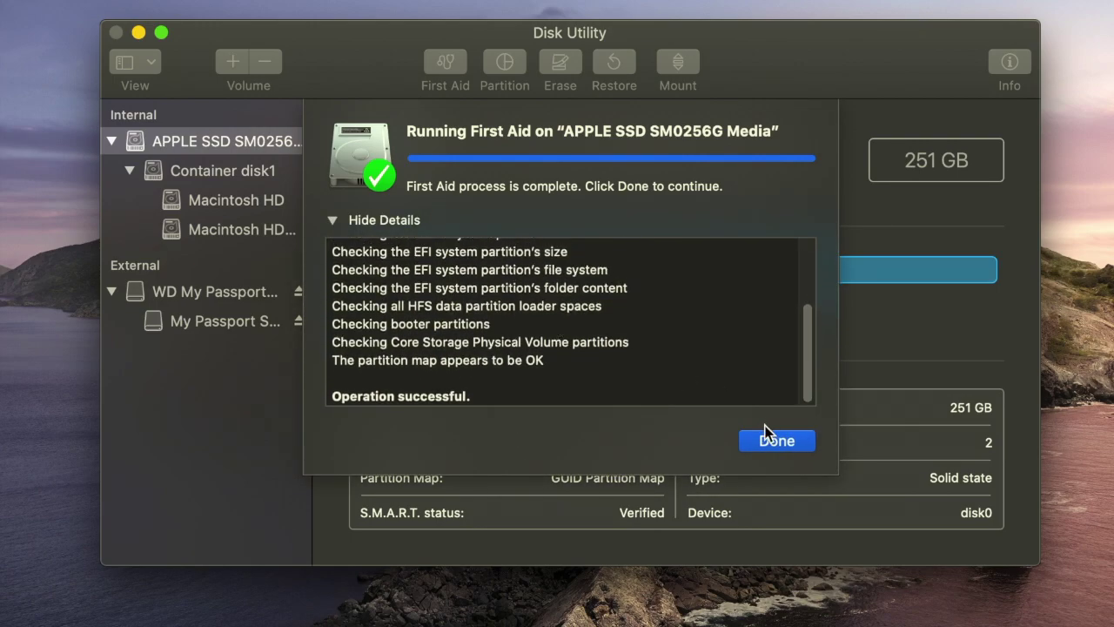
pyautogui.click(757, 442)
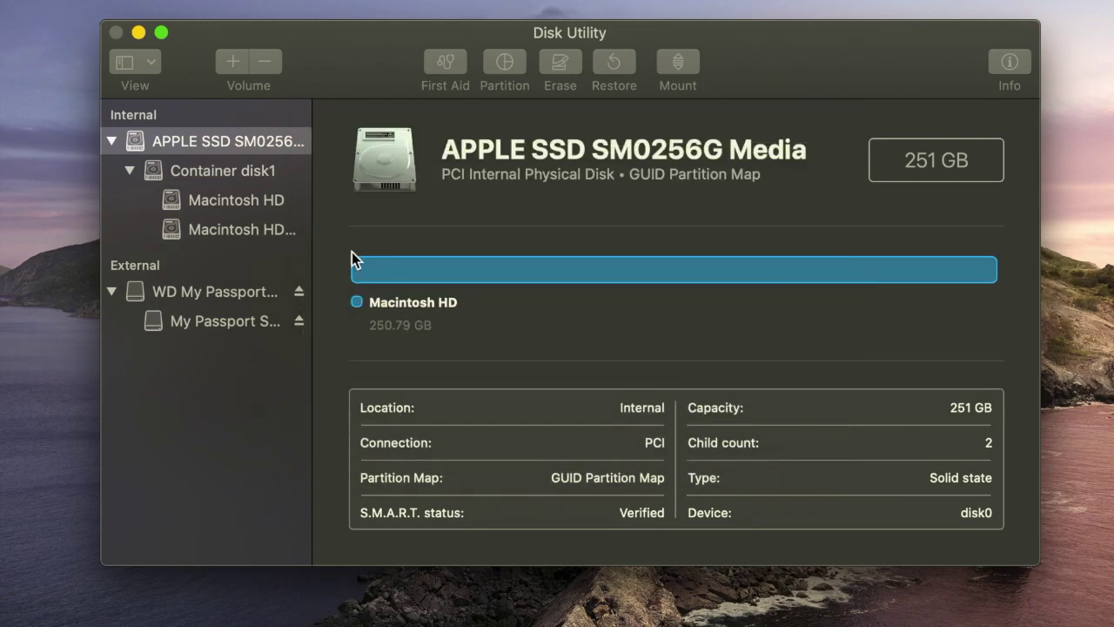
# Step: Run First Aid on the internal Macintosh HD startup volume, accept the verification prompt, and close the finished report
pyautogui.click(225, 201)
pyautogui.click(446, 63)
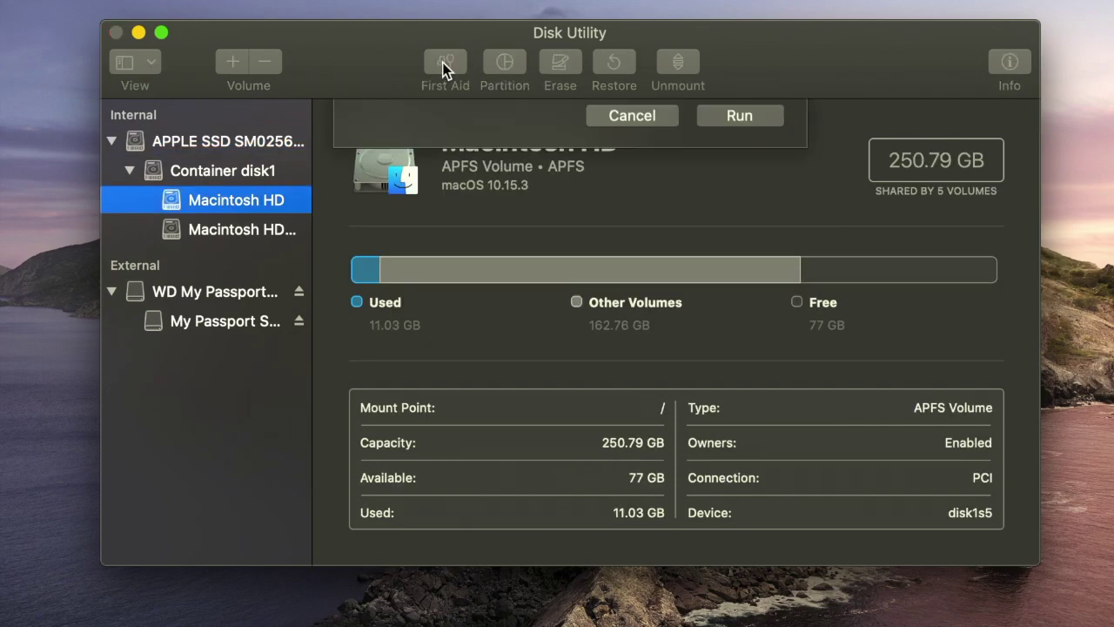
pyautogui.click(736, 211)
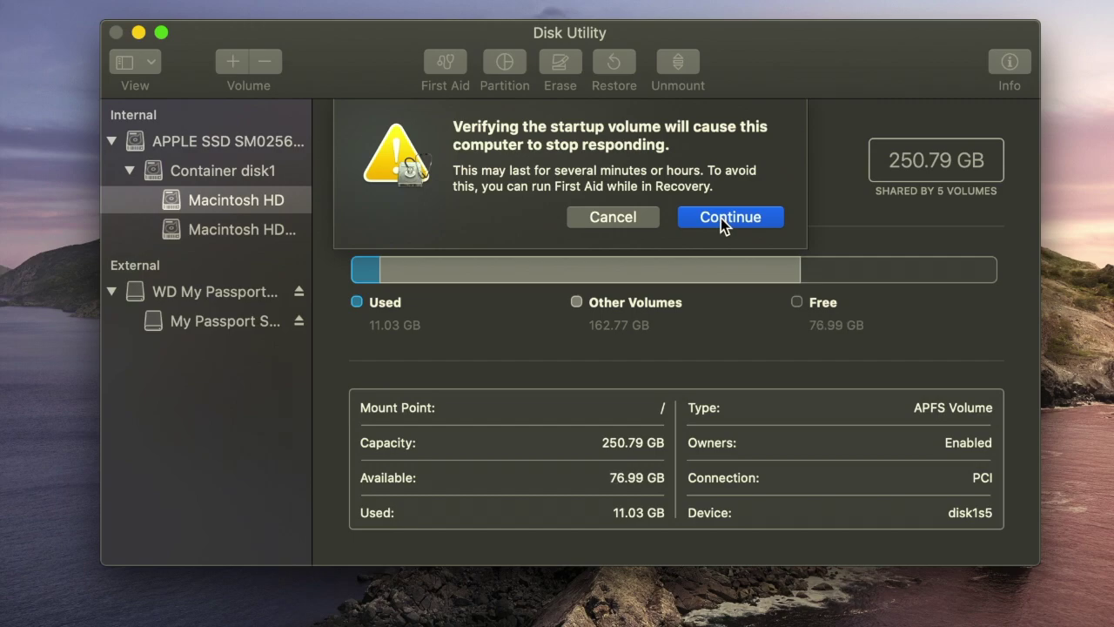
pyautogui.click(721, 218)
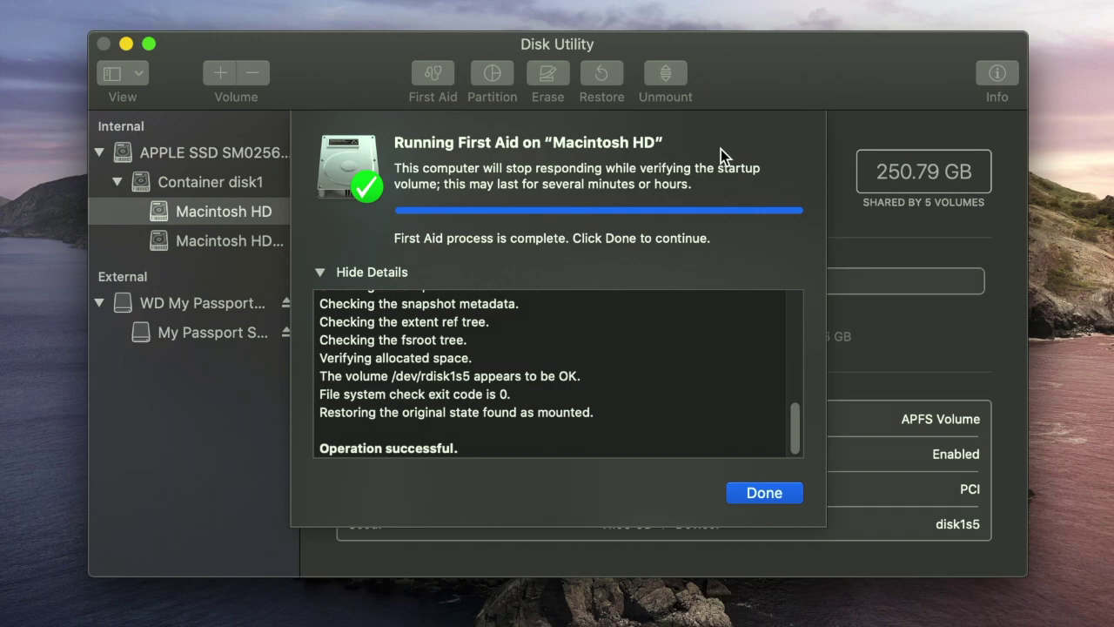
pyautogui.press('Return')
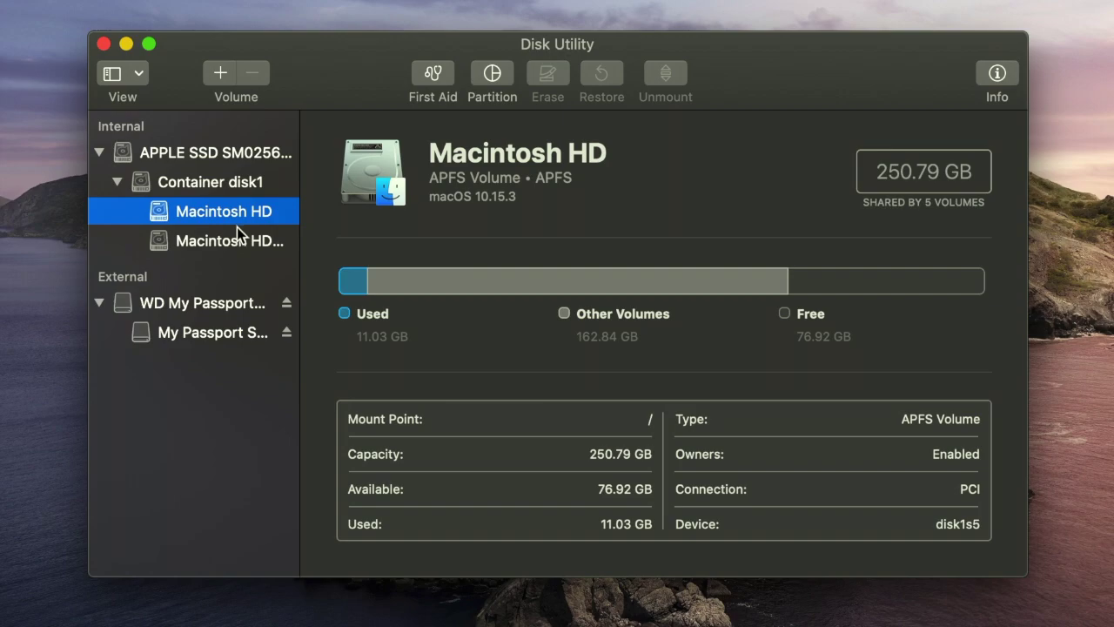